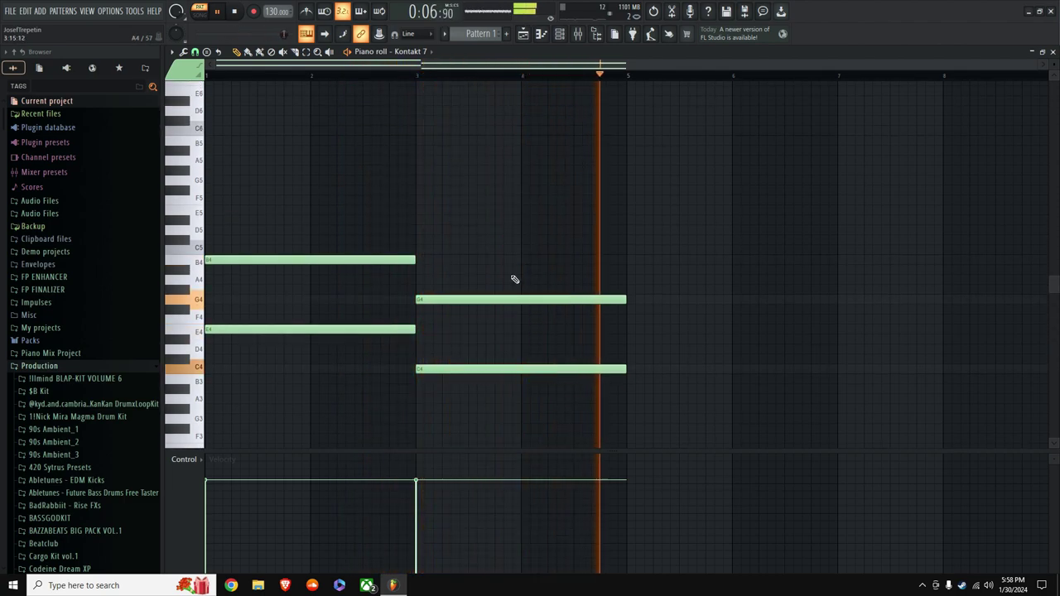
- Rename the Kontakt 7 channel in the channel rack to GTR
key(F6)
right_click(422, 303)
click(451, 328)
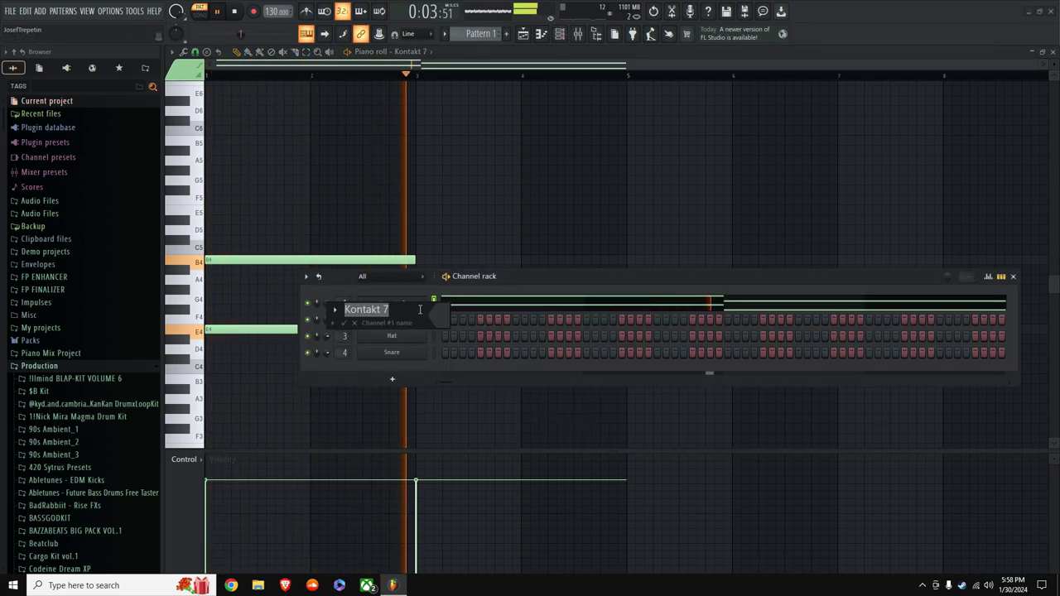
text(gtr)
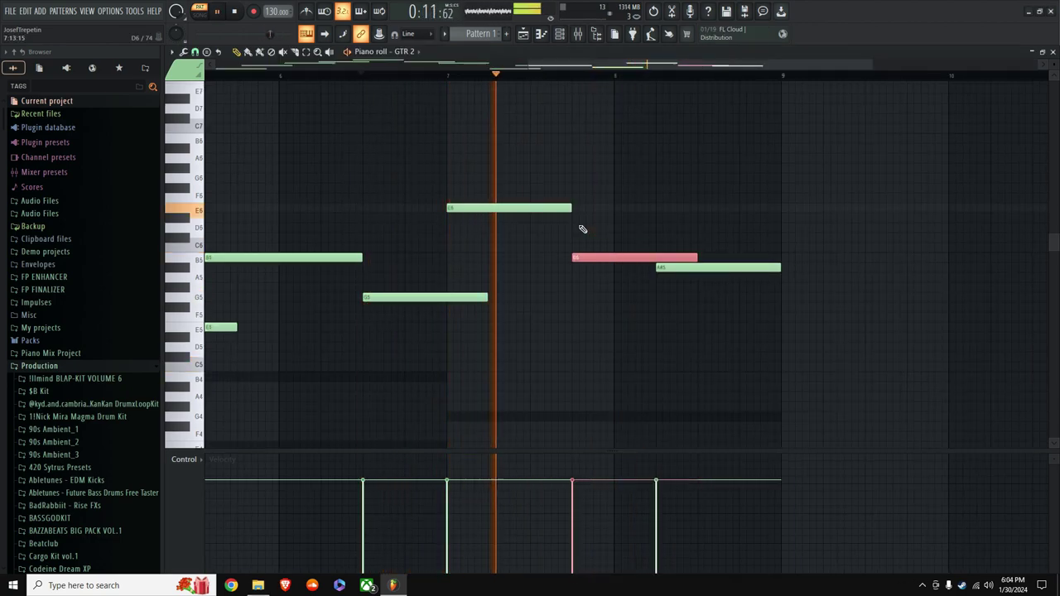
- Lower the final note of the GTR 2 melody three semitones to G5 and play the phrase to check it
key(space)
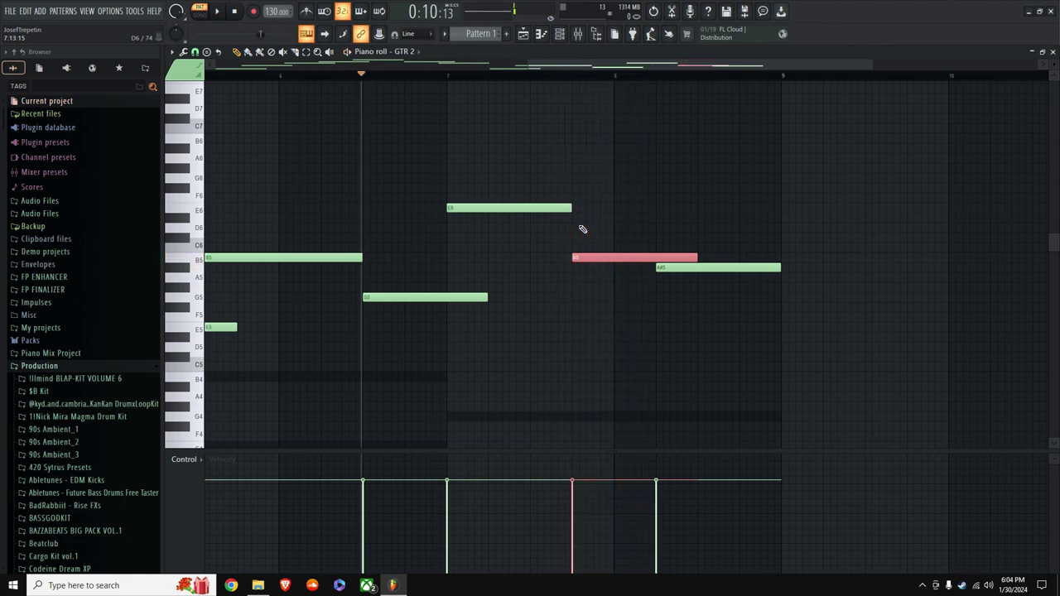
key(shift+Down)
key(shift+Down)
key(shift+Down)
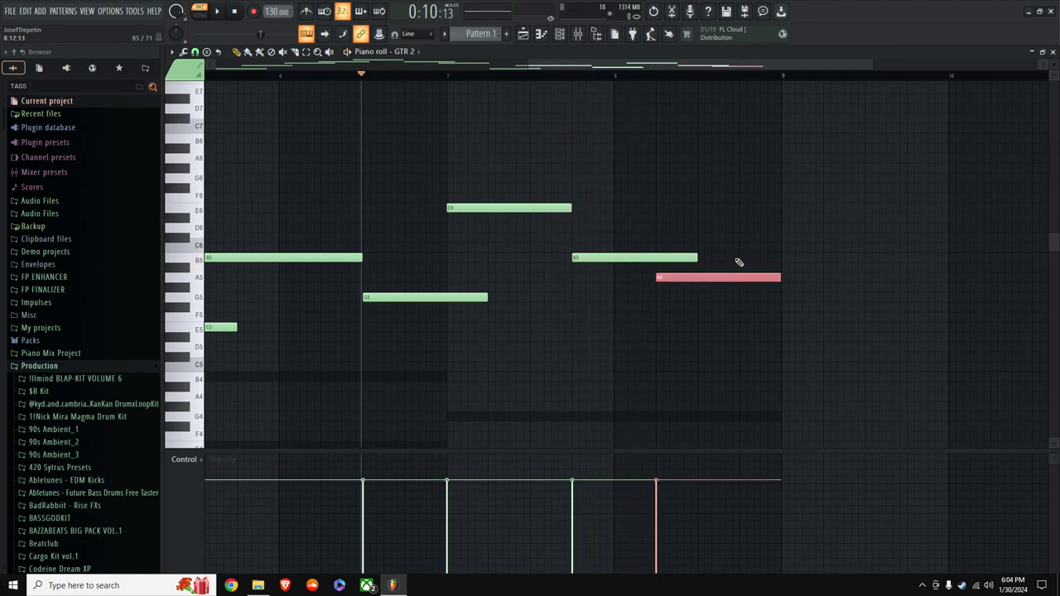
key(space)
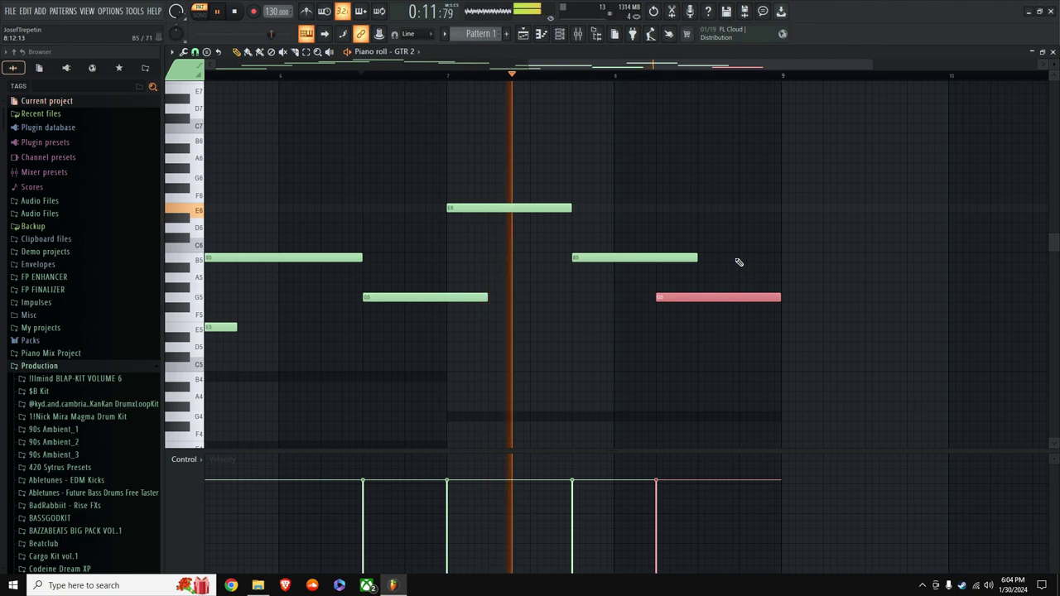
key(space)
key(space)
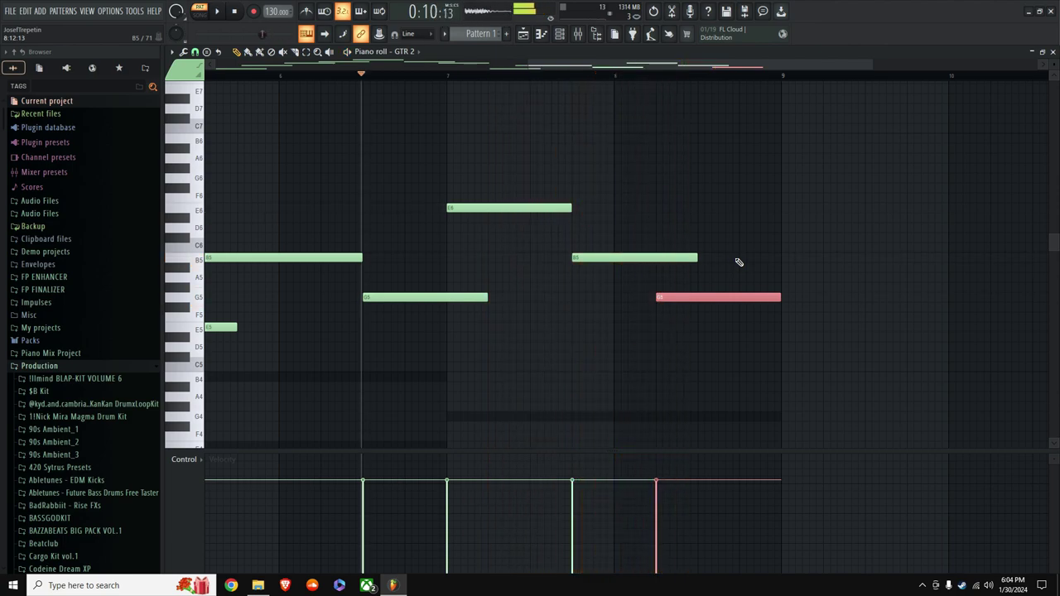
- Shift the final G5 note so it starts where the preceding B5 note ends, and trim its end to bar 9
drag(703, 297, 747, 300)
drag(822, 298, 781, 299)
click(748, 337)
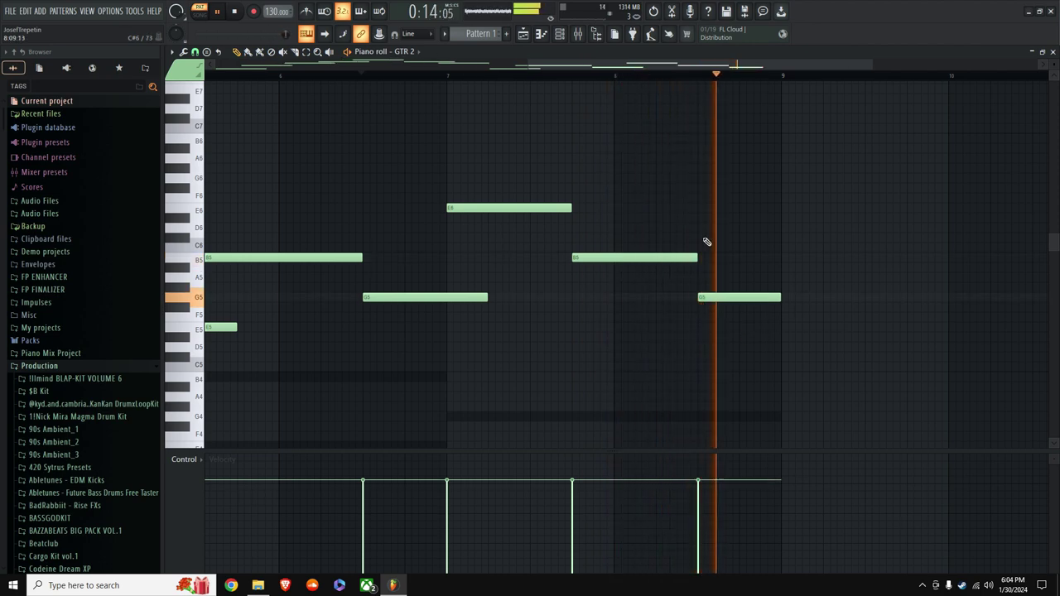
scroll(620, 83, down, 4)
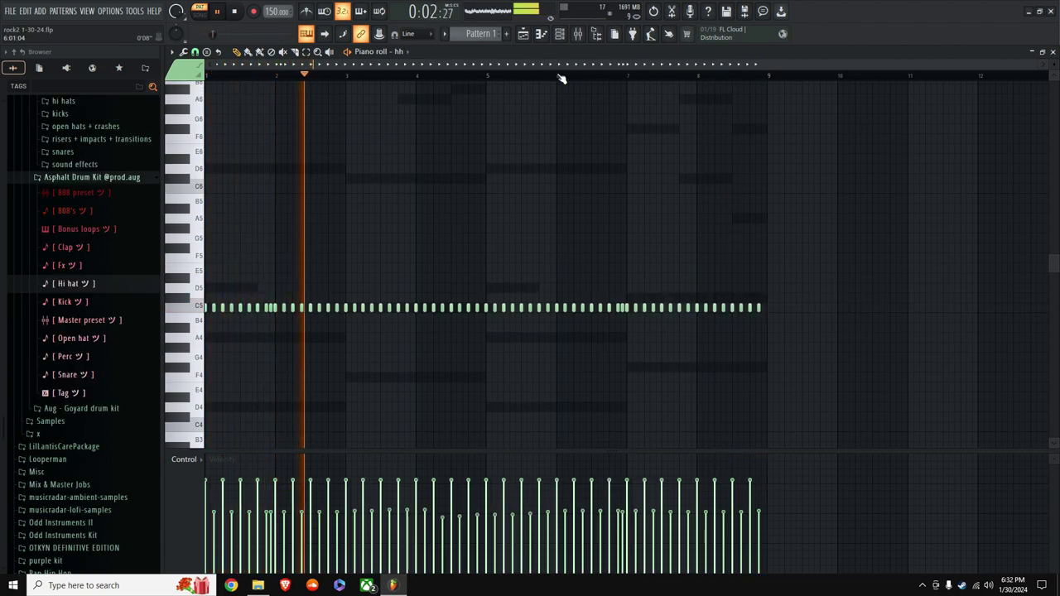
- Play the hh pattern from the start and examine the extra closely spaced hi-hat hits between the regular ones
key(space)
key(space)
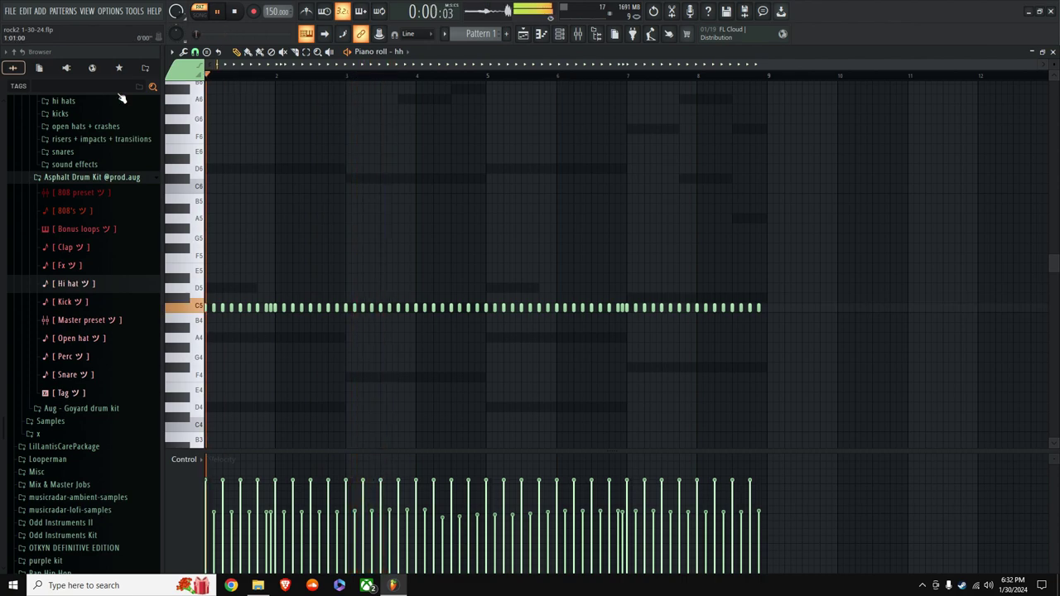
scroll(243, 83, up, 5)
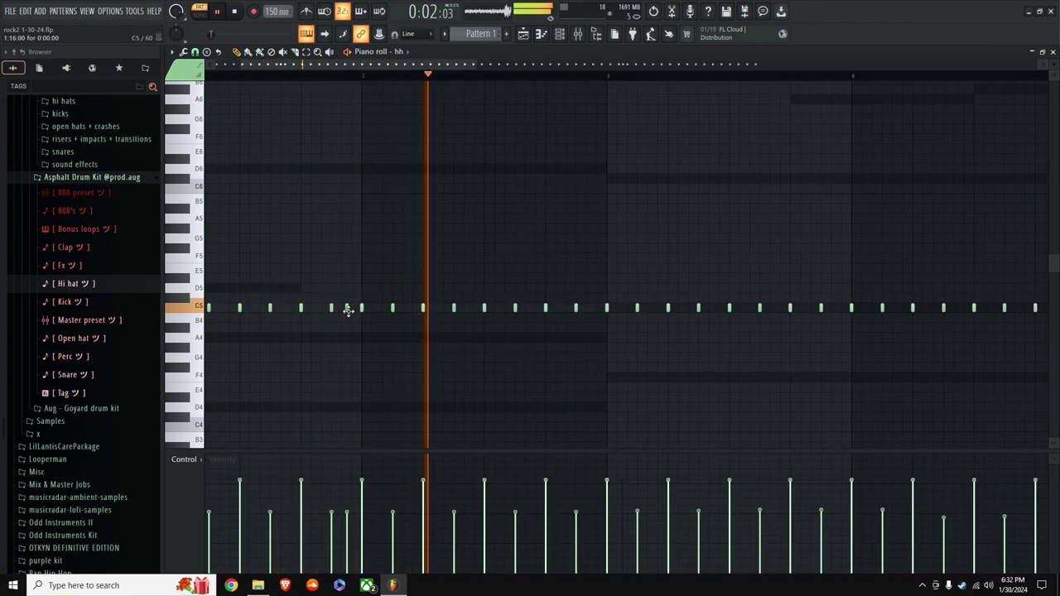
scroll(372, 75, down, 4)
scroll(370, 70, down, 2)
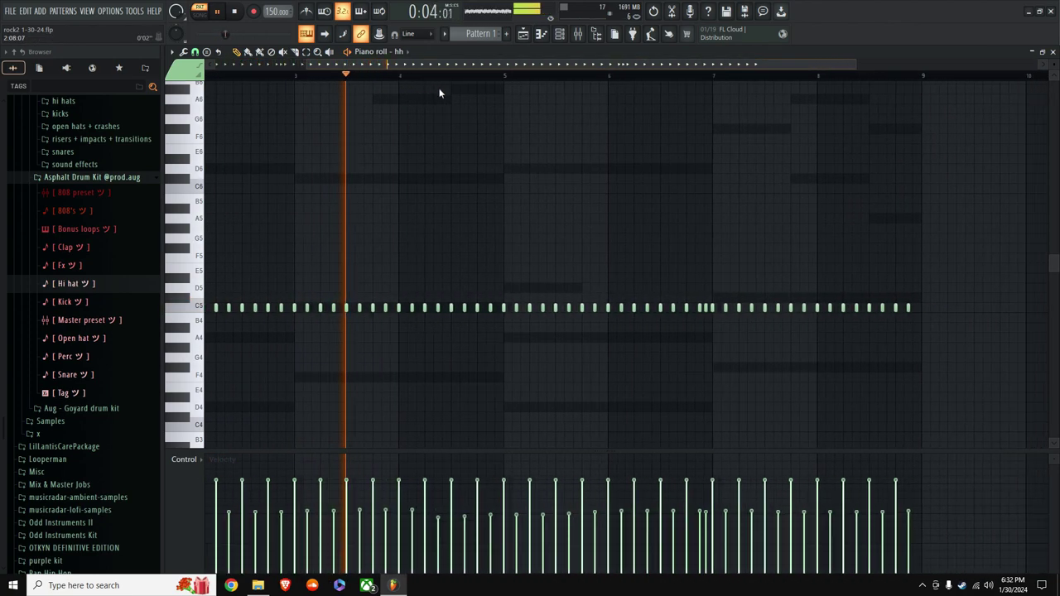
scroll(555, 81, up, 4)
scroll(560, 79, up, 1)
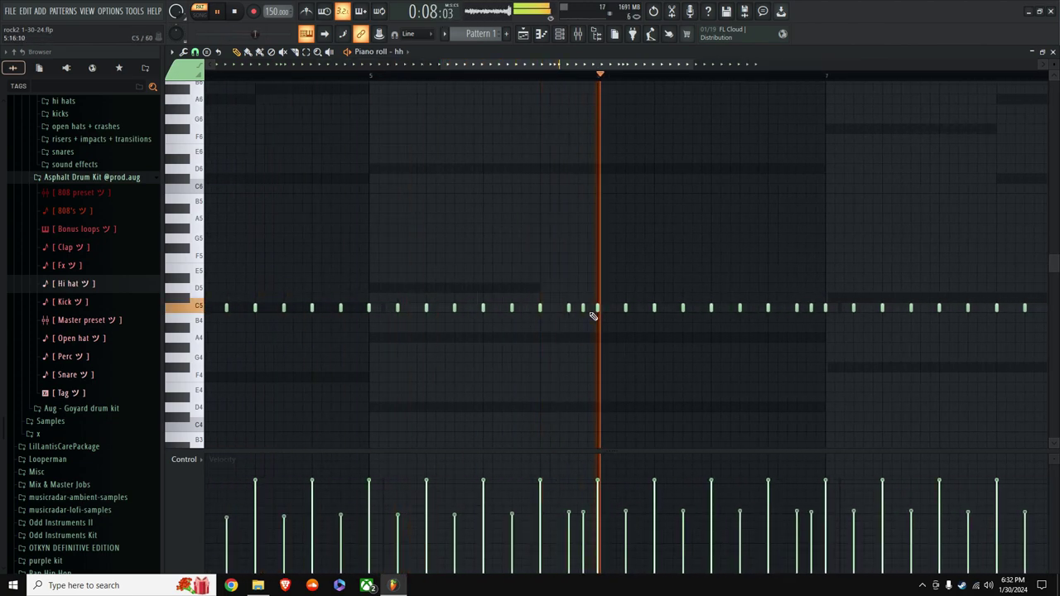
key(F9)
key(F9)
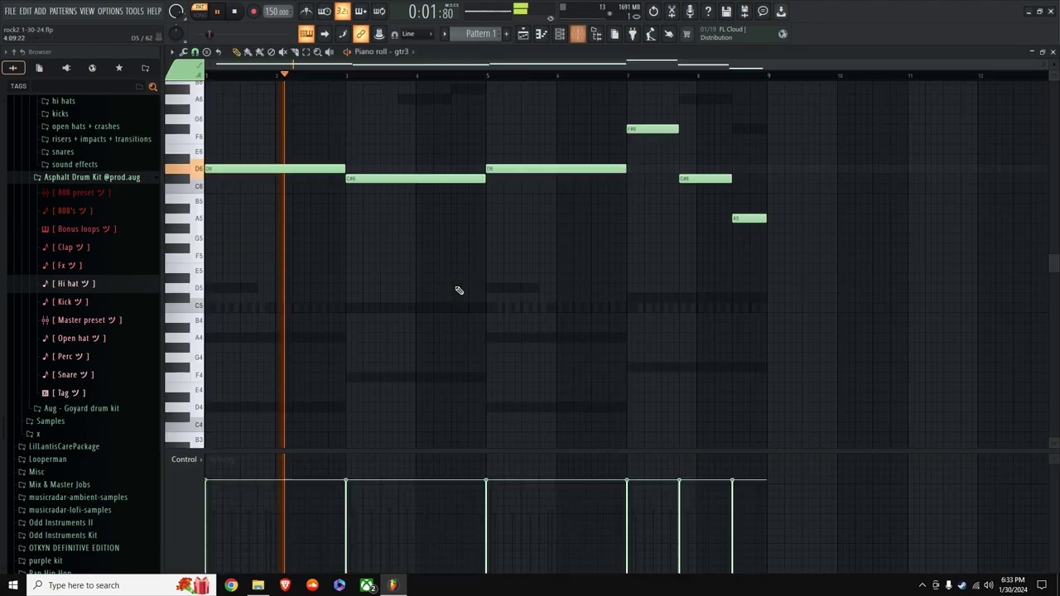
- Play the gtr3 melody with the other guitars and unmute the silenced guitar and drum channels in the channel rack
key(F6)
key(space)
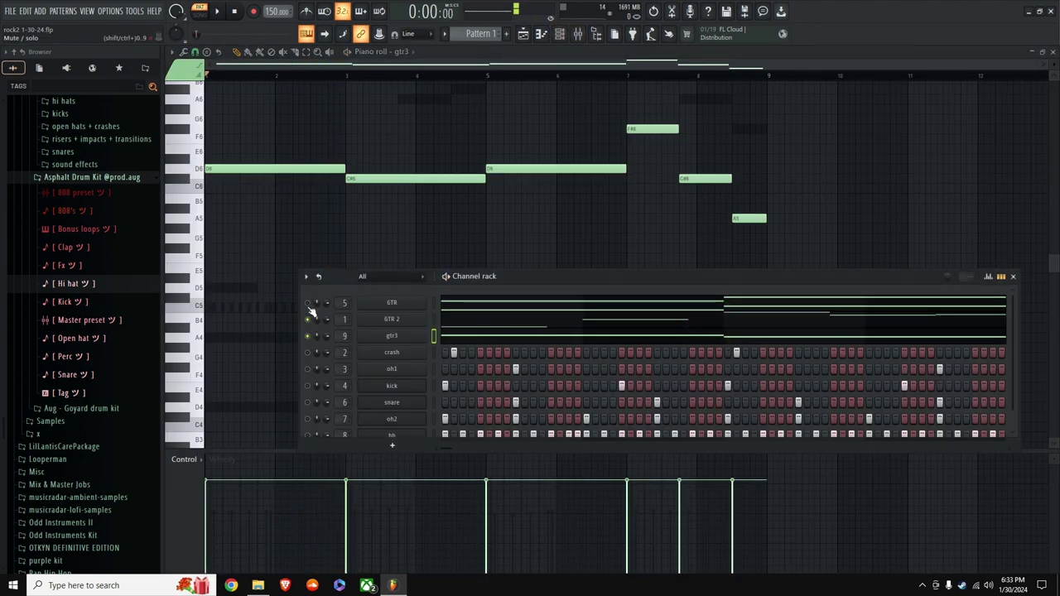
key(space)
key(F6)
scroll(315, 248, up, 3)
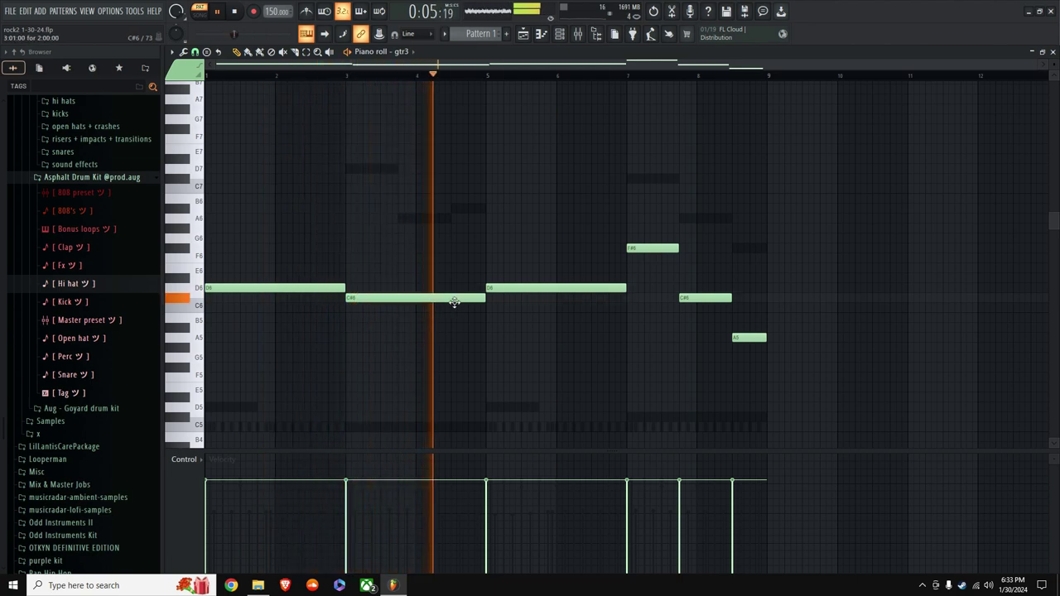
key(F6)
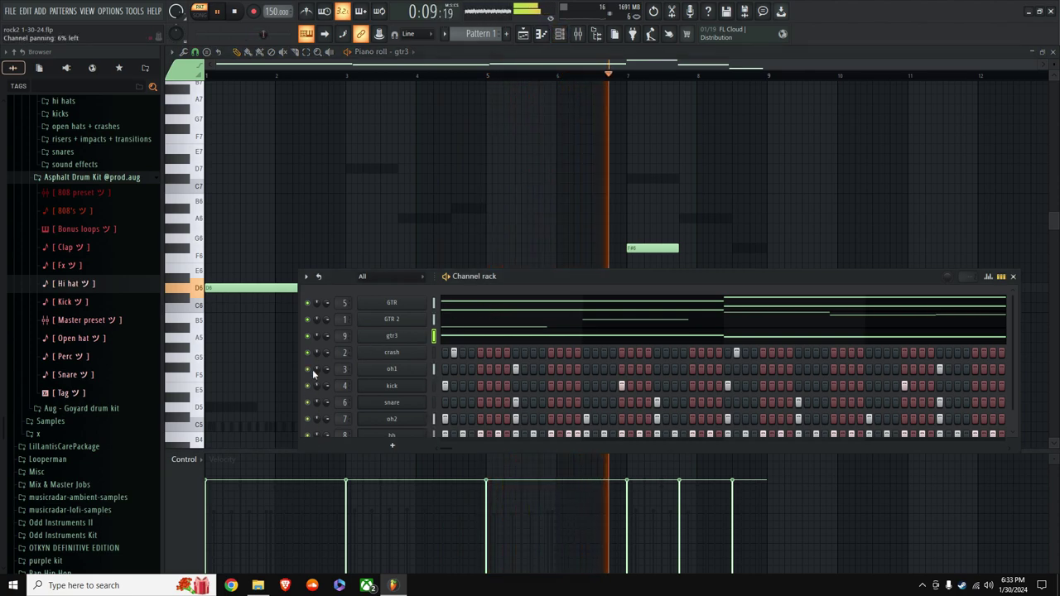
scroll(312, 373, down, 1)
key(F6)
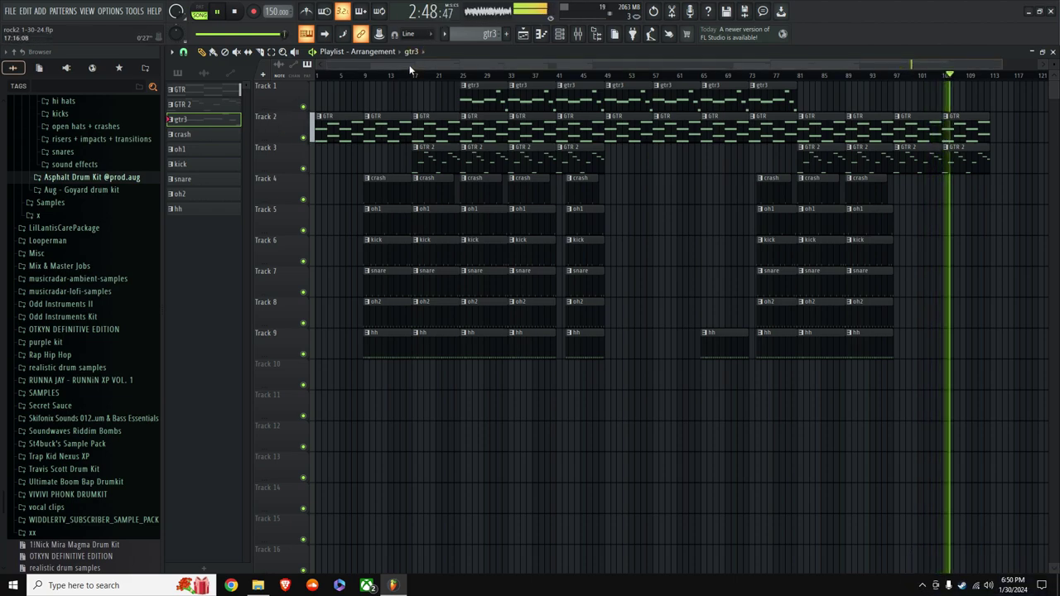
- Examine the later section of the playlist arrangement, from about bar 65 onward
scroll(643, 85, right, 5)
scroll(687, 77, up, 5)
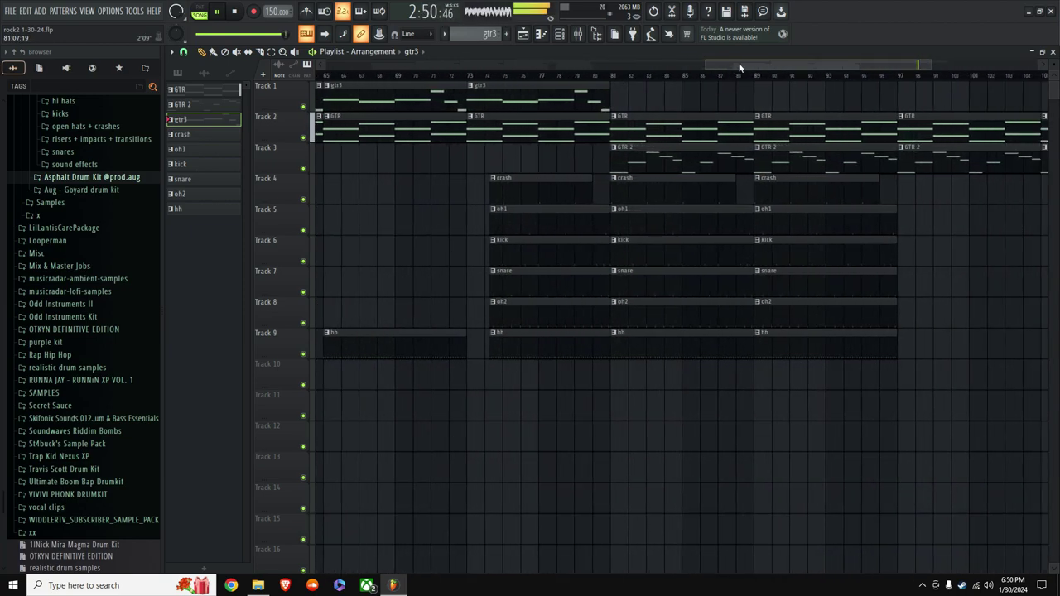